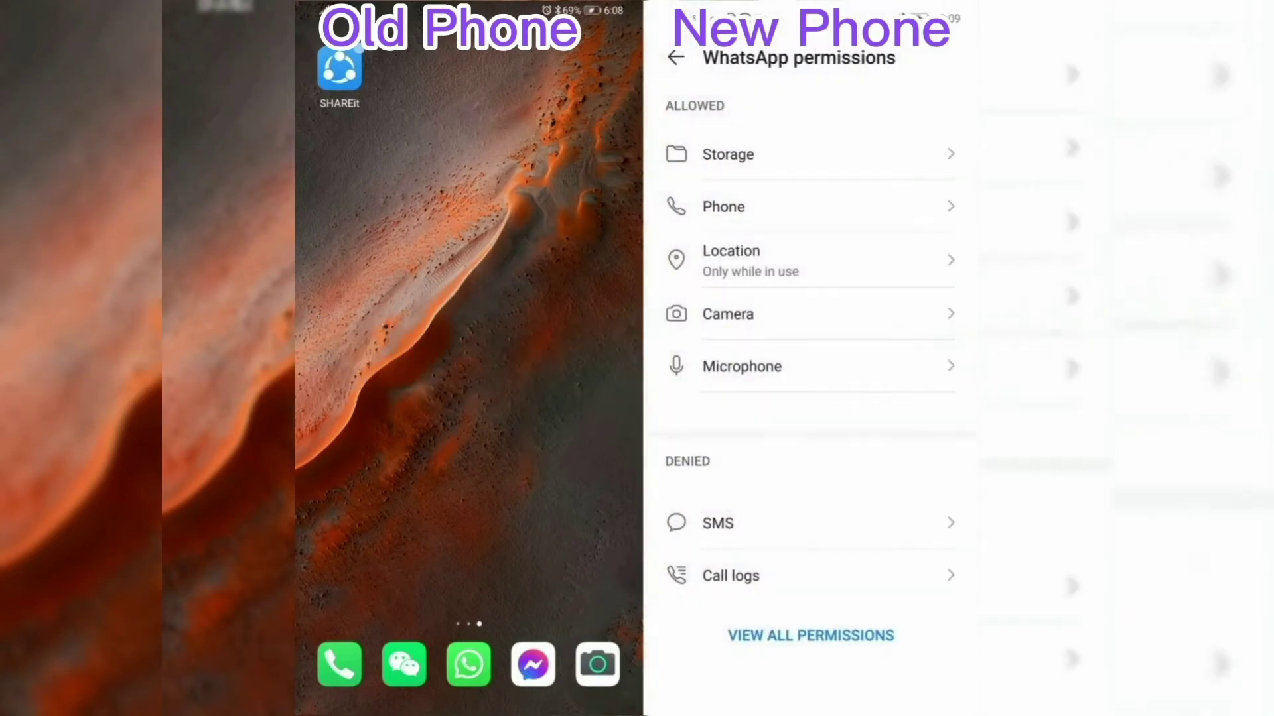
Set WhatsApp's SMS and Call logs permissions from Denied to Allow.
click(717, 524)
click(677, 219)
click(730, 574)
click(676, 219)
drag(645, 468, 707, 468)
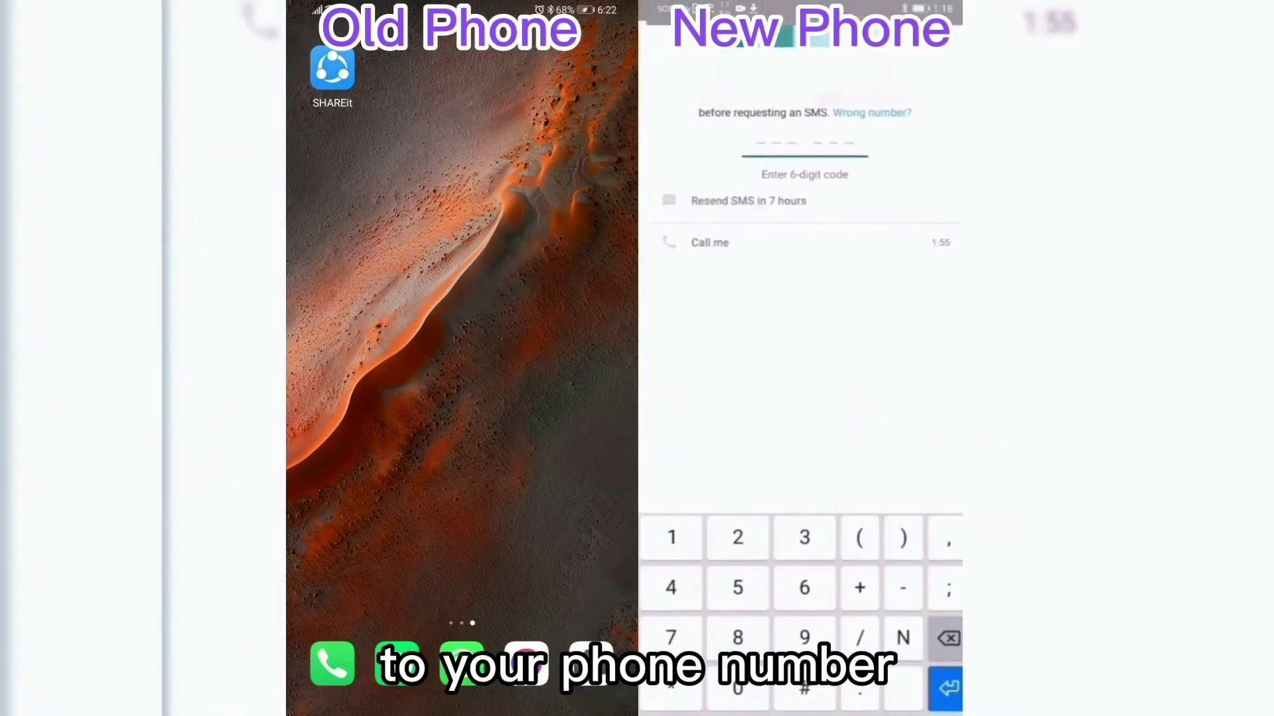
Enter the six-digit SMS verification code in WhatsApp.
click(754, 538)
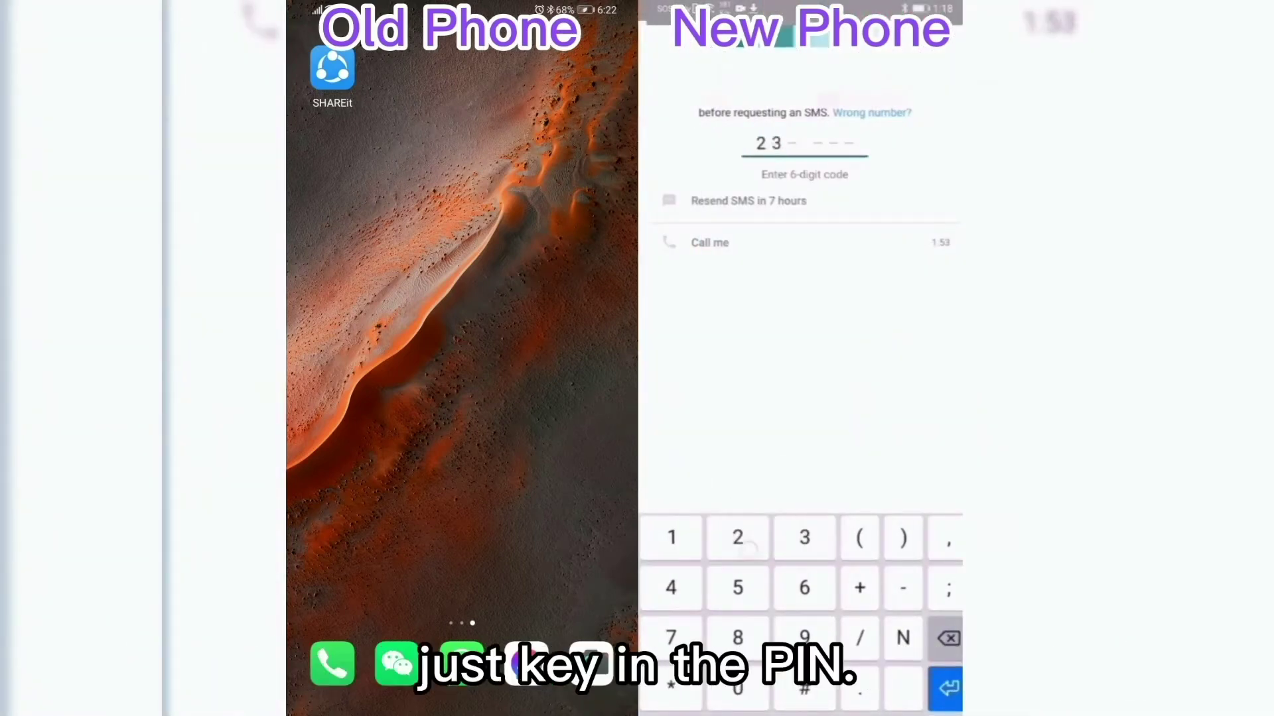
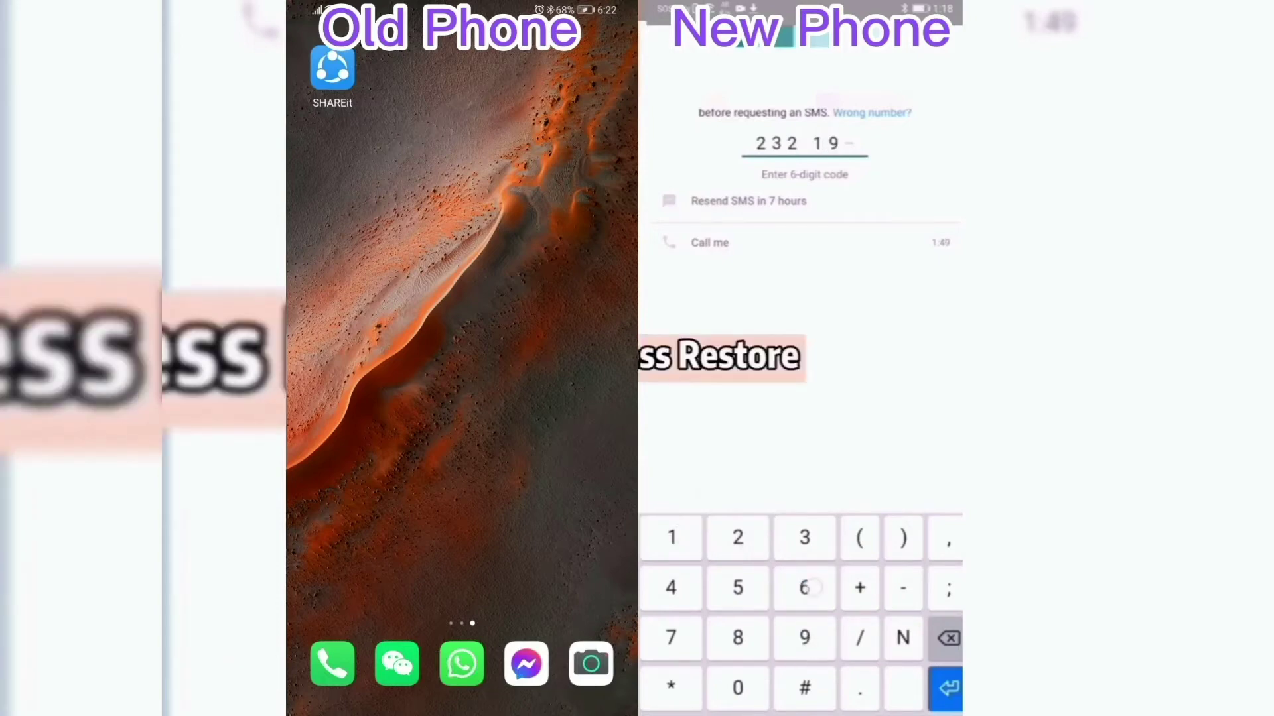
click(808, 588)
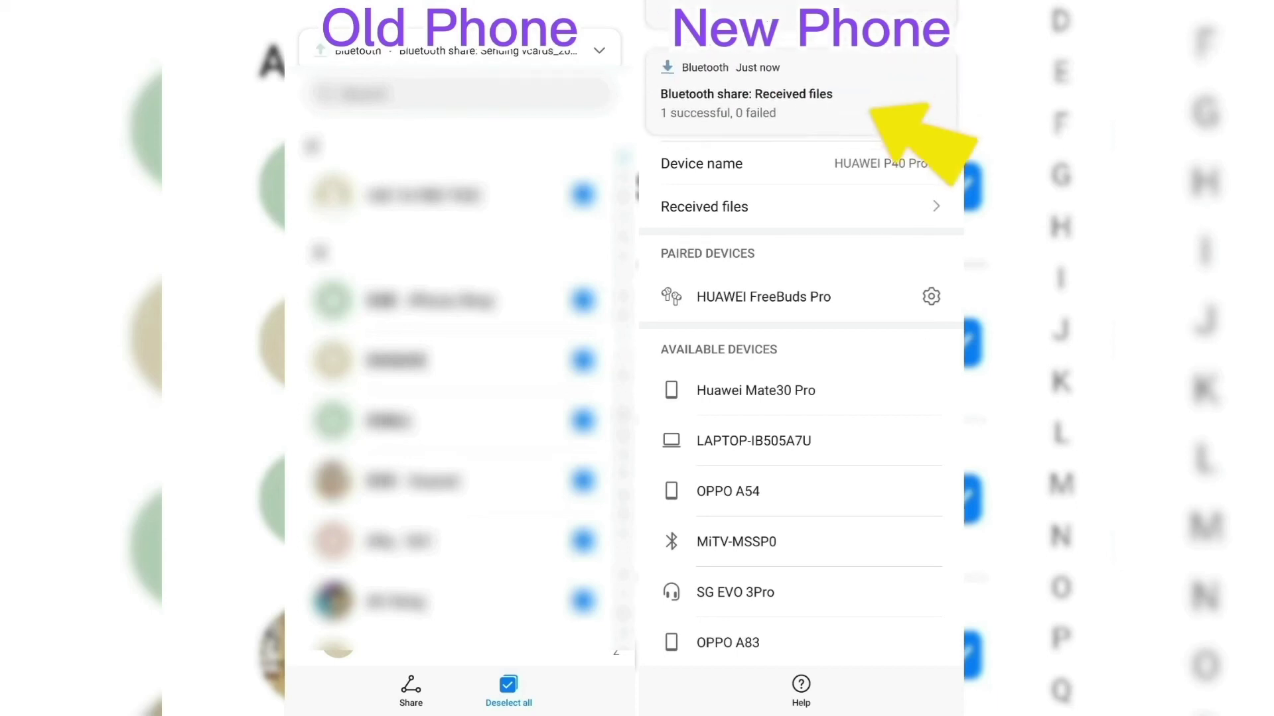
Open the received contacts vCard from Bluetooth history, allow file access, and confirm the import.
click(878, 91)
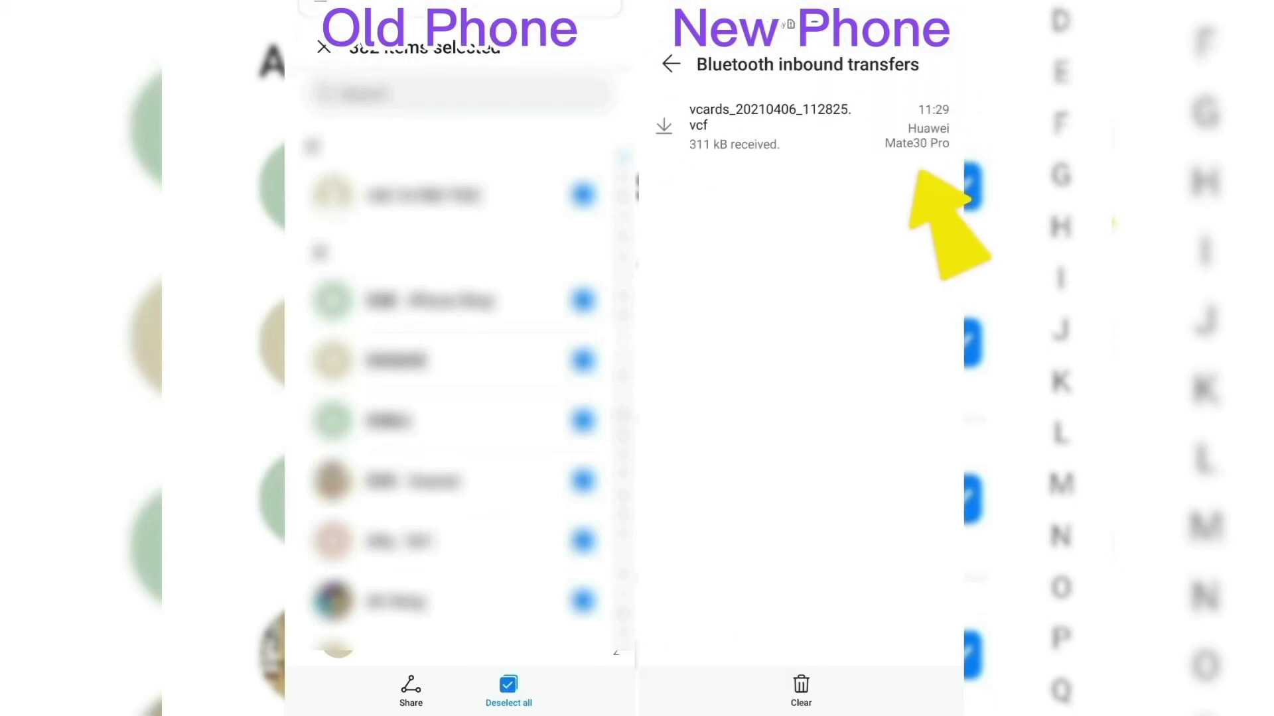
click(797, 126)
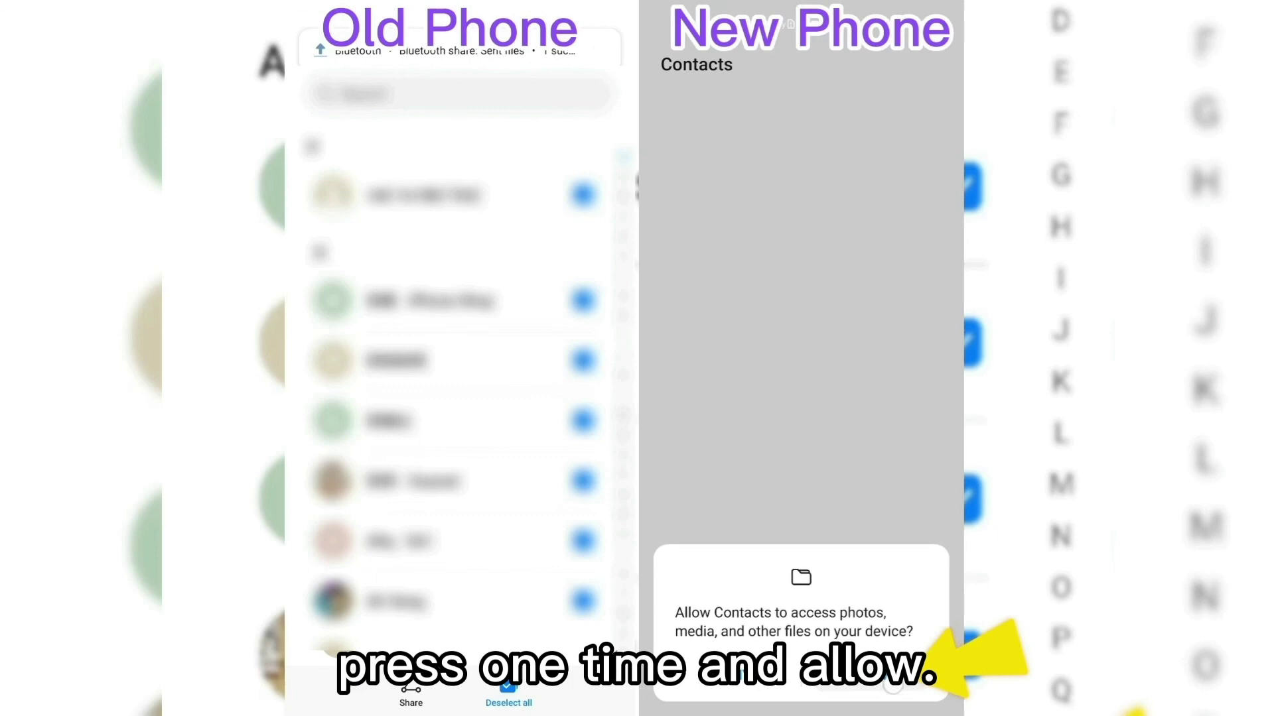
click(893, 680)
click(870, 677)
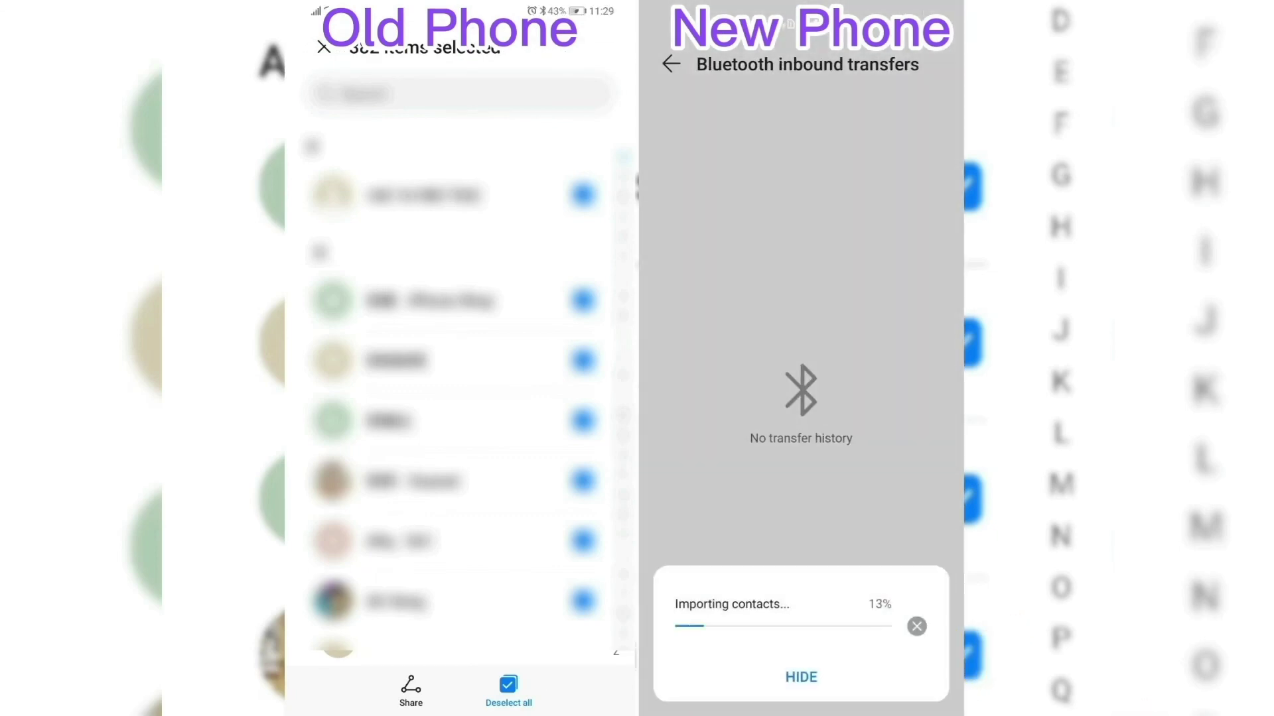